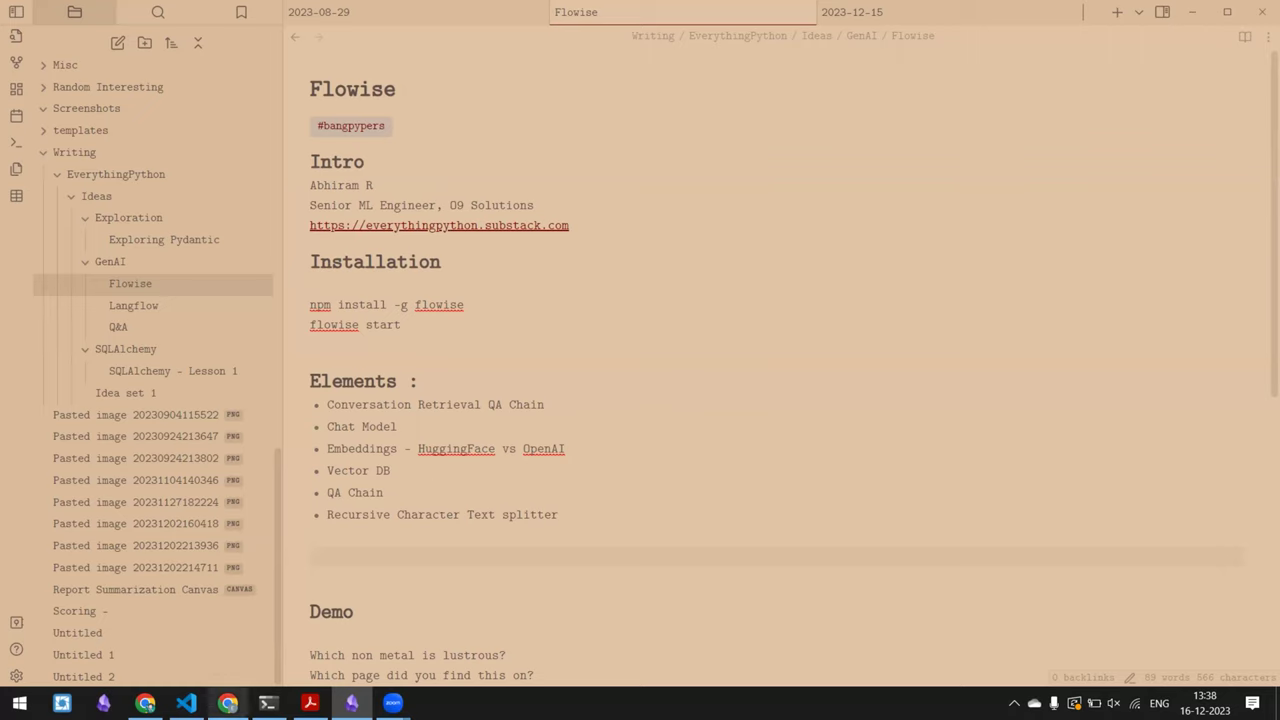
- Switch to the Chrome window and show the Document Chatbot canvas in Flowise at full window size
{"action": "mouse_move", "coordinate": [227, 703]}
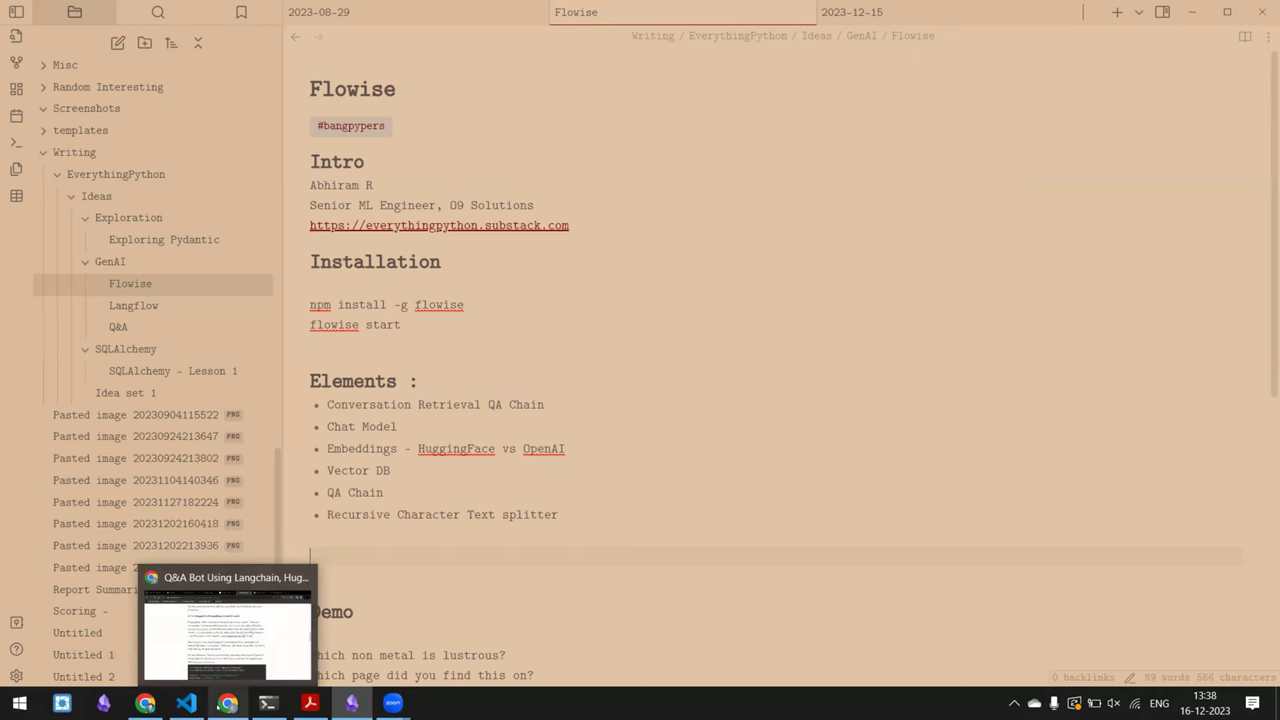
{"action": "mouse_move", "coordinate": [145, 703]}
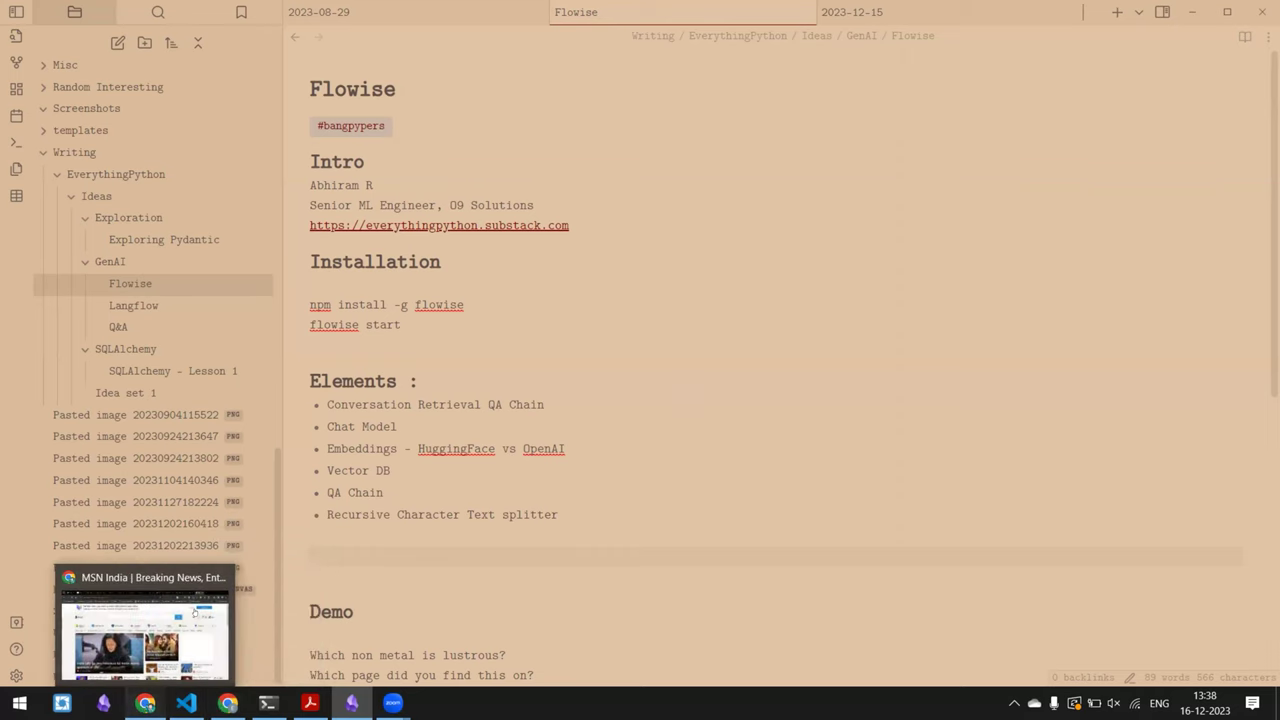
{"action": "left_click", "coordinate": [195, 612]}
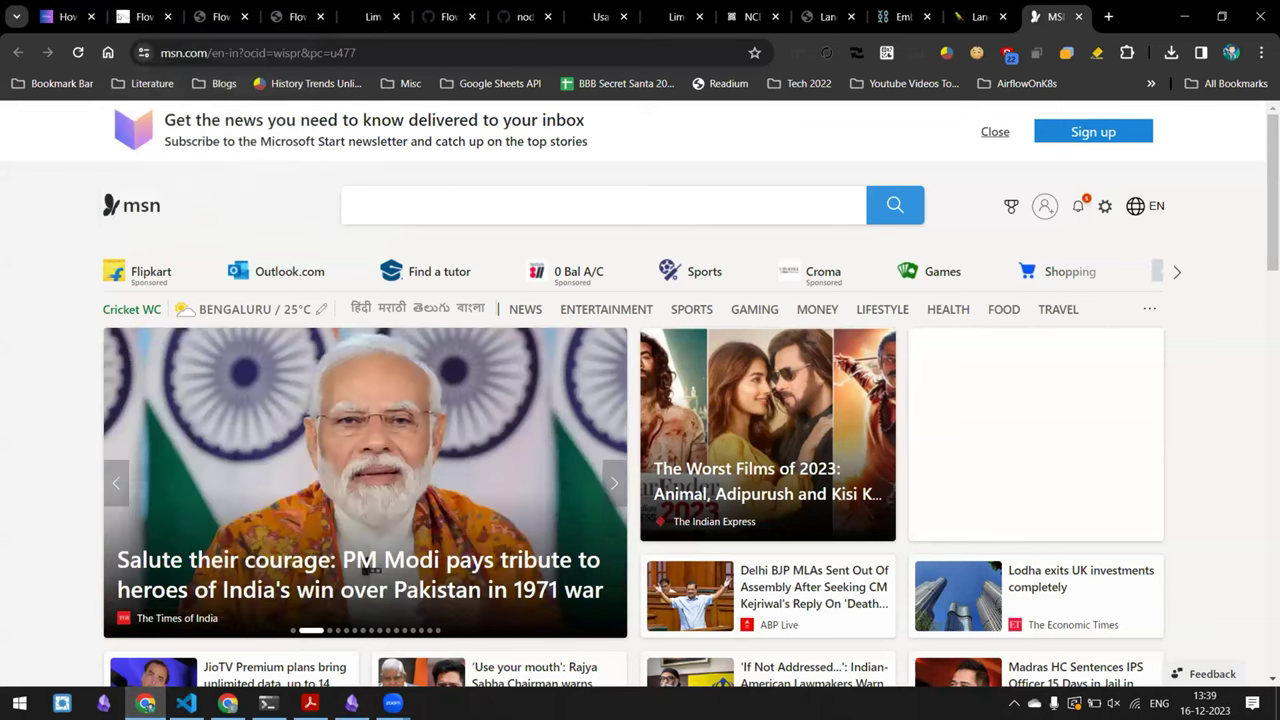
{"action": "key", "text": "super+Down"}
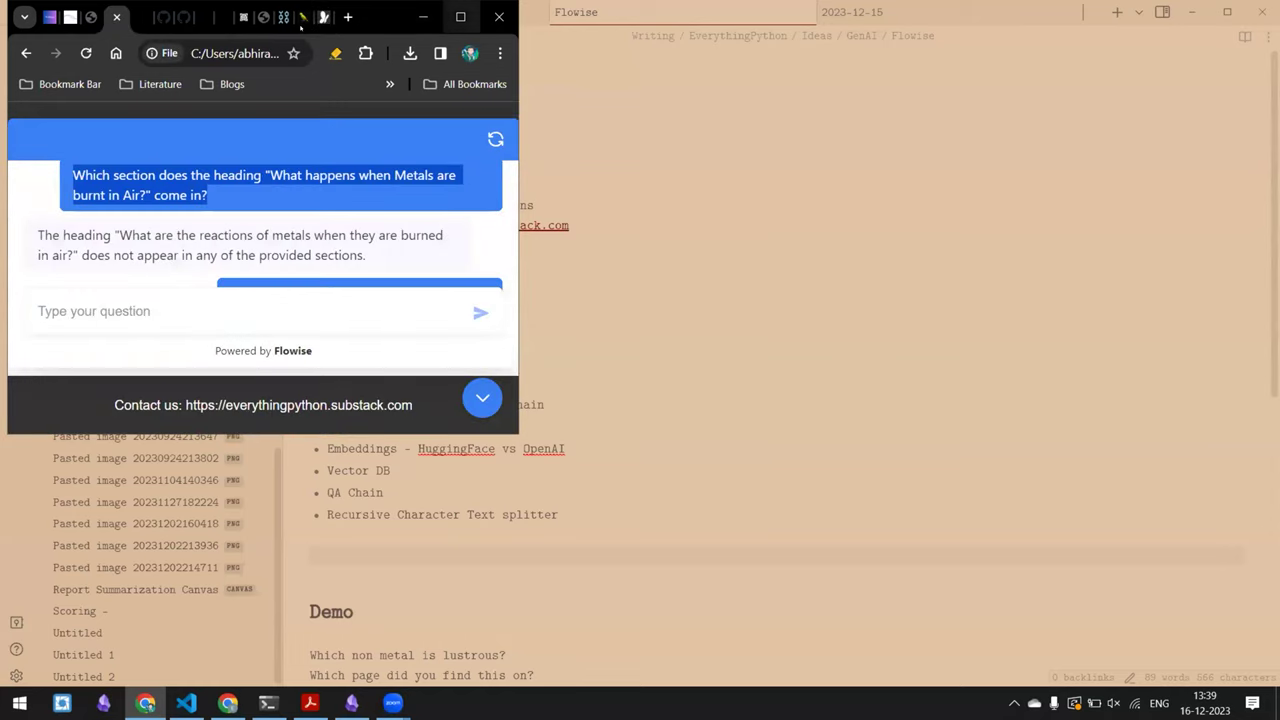
{"action": "left_click", "coordinate": [70, 17]}
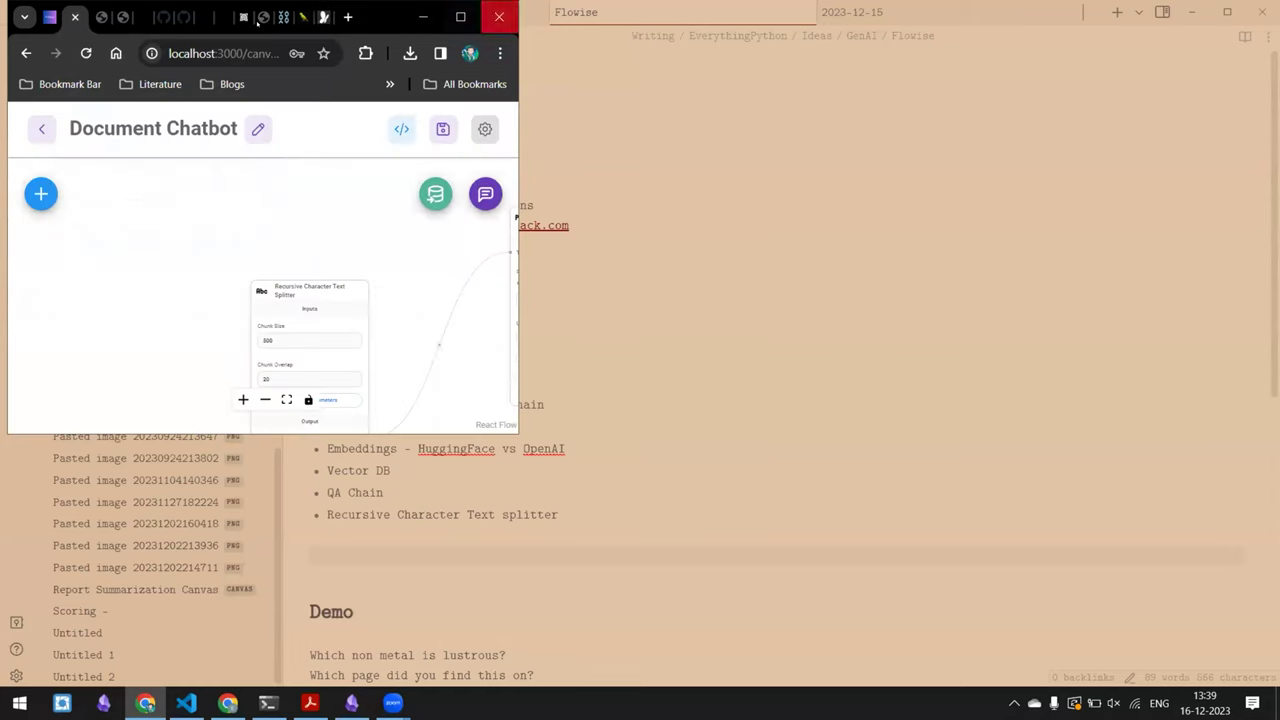
{"action": "left_click", "coordinate": [460, 17]}
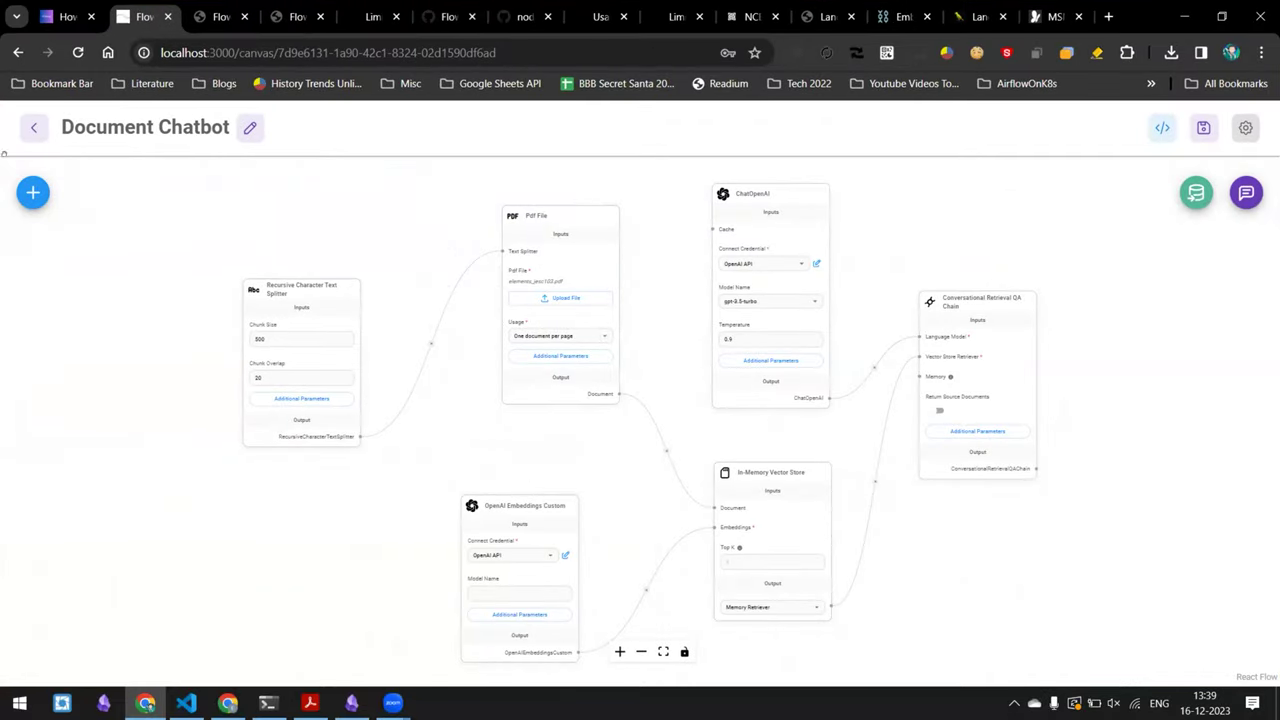
- Open a new blank chatflow from the chatflow list and look through the available node categories from Agents to Vector Stores
{"action": "left_click", "coordinate": [32, 192]}
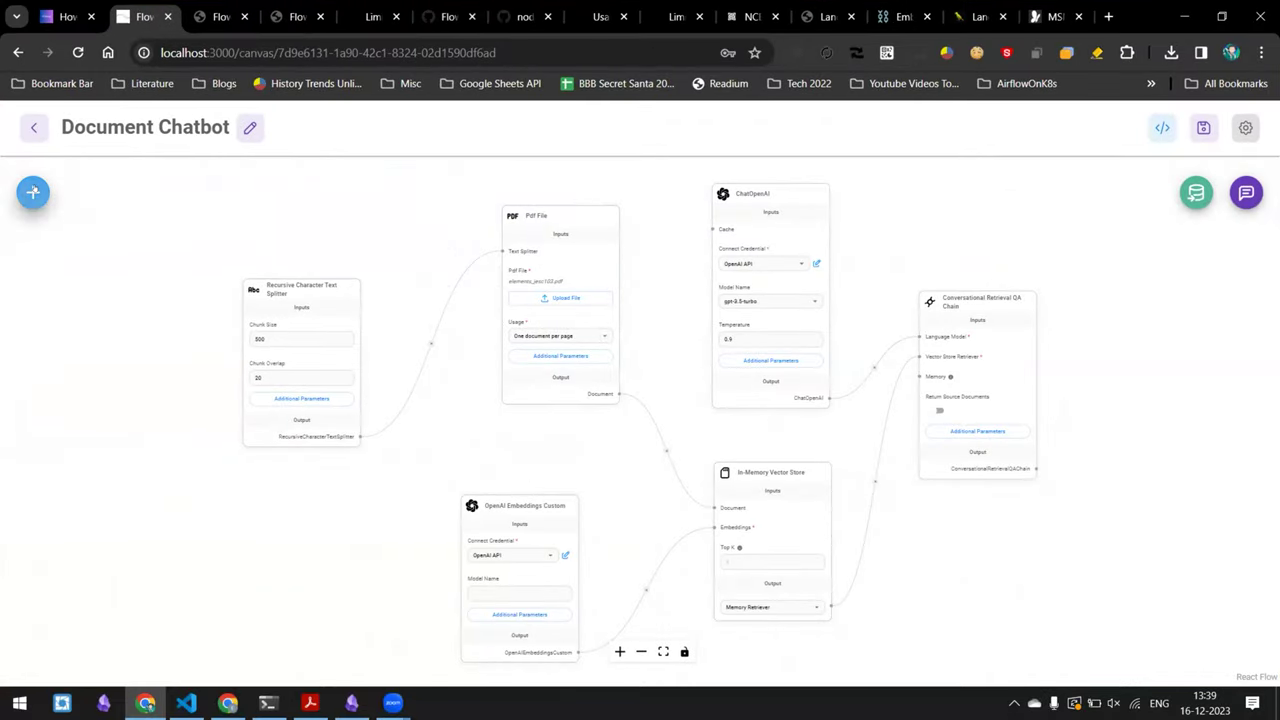
{"action": "left_click", "coordinate": [33, 127]}
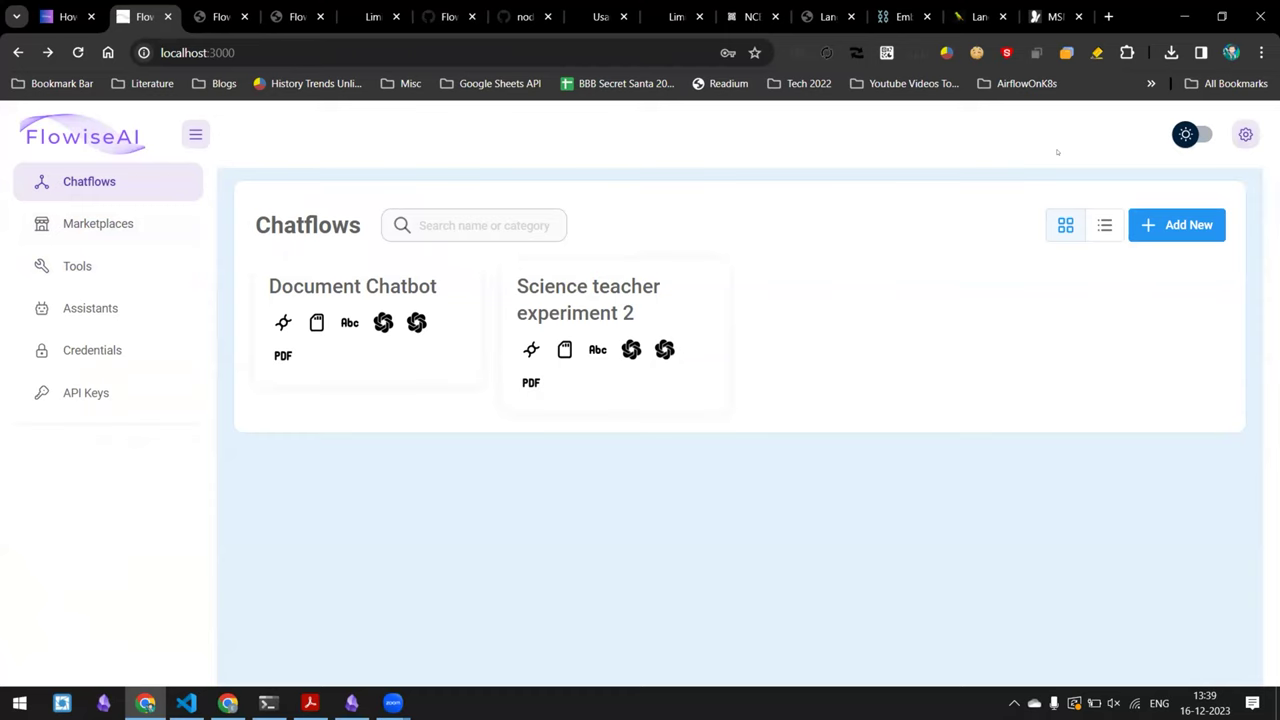
{"action": "key", "text": "alt+Left"}
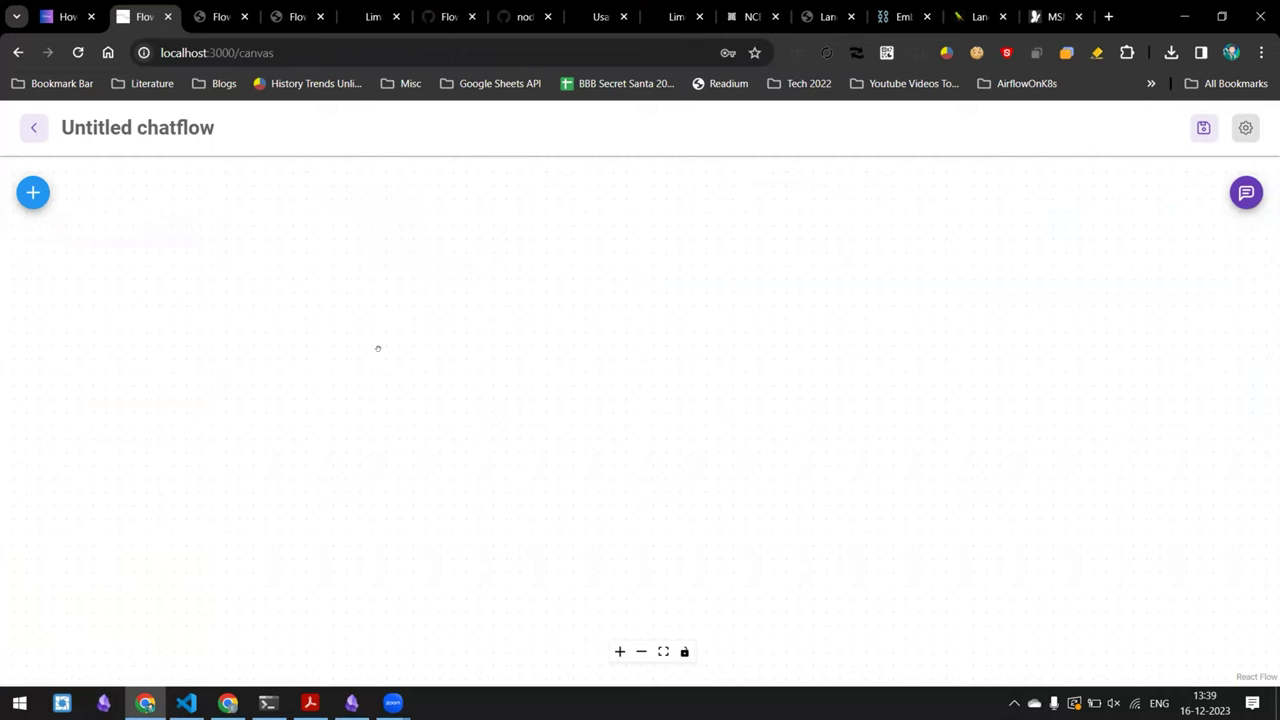
{"action": "left_click", "coordinate": [31, 193]}
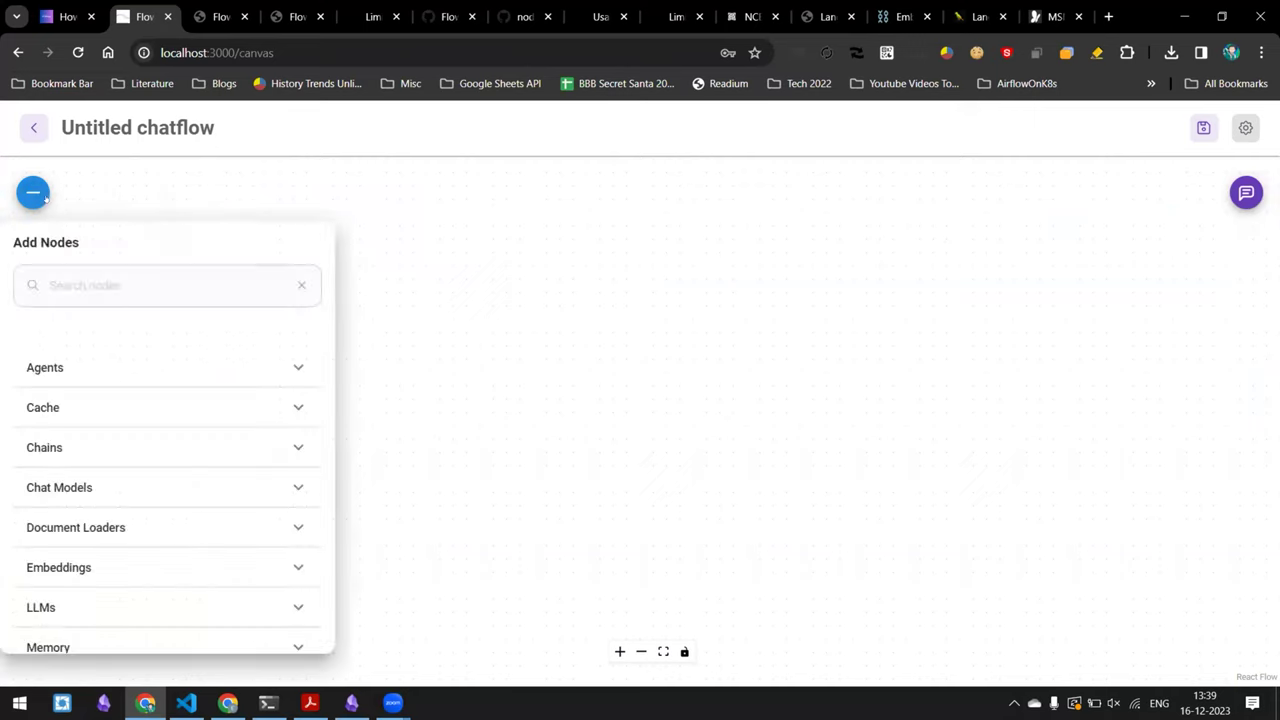
{"action": "scroll", "coordinate": [163, 376], "scroll_direction": "down", "scroll_amount": 1}
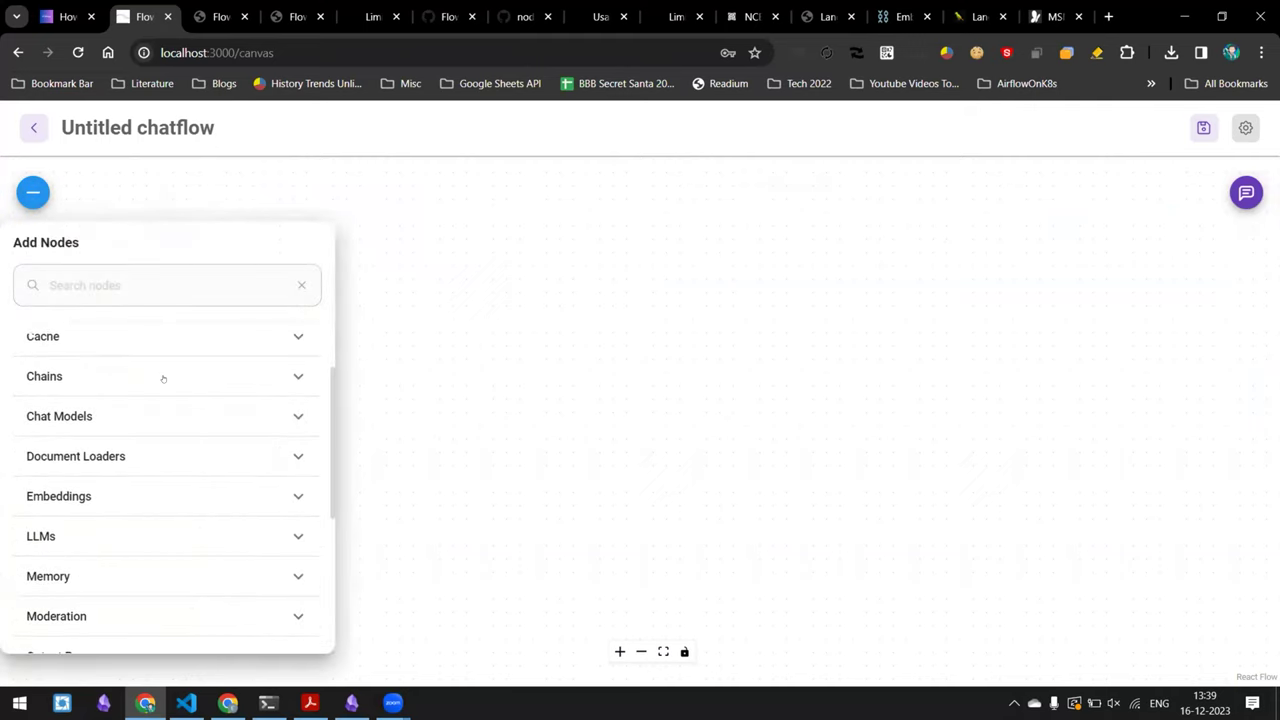
{"action": "scroll", "coordinate": [163, 378], "scroll_direction": "up", "scroll_amount": 1}
{"action": "scroll", "coordinate": [163, 378], "scroll_direction": "down", "scroll_amount": 1}
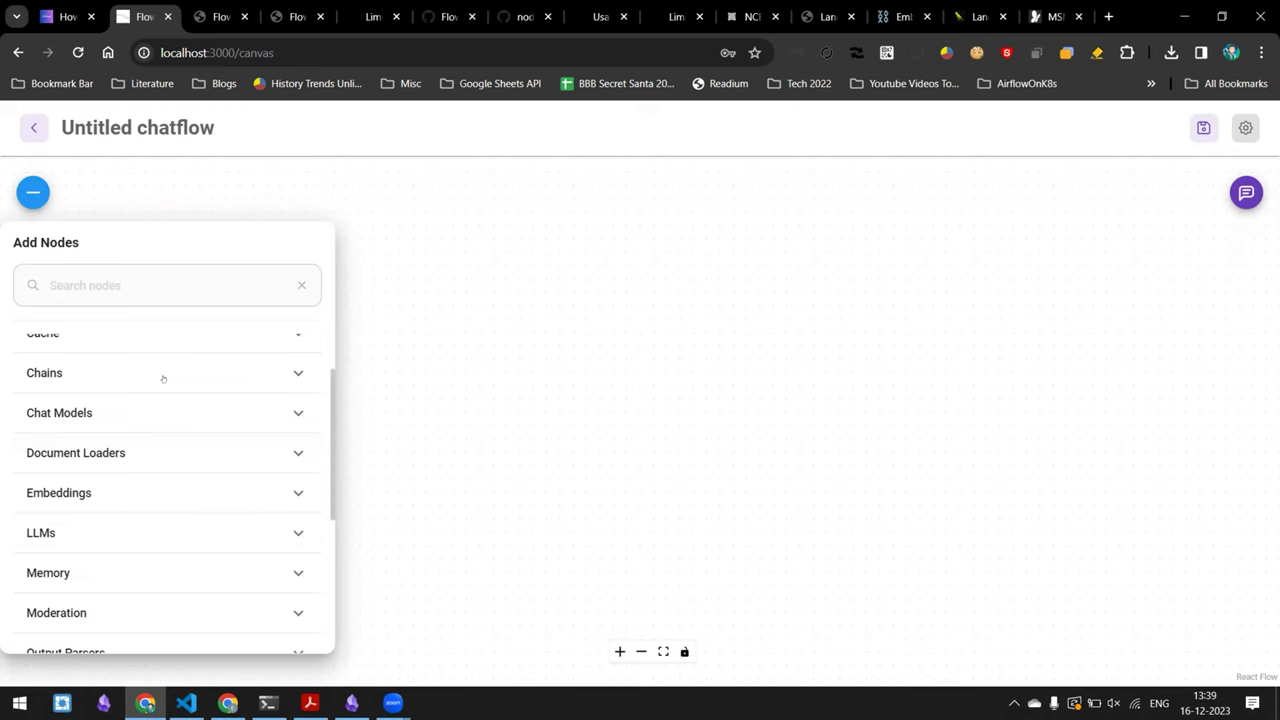
{"action": "scroll", "coordinate": [163, 379], "scroll_direction": "up", "scroll_amount": 2}
{"action": "scroll", "coordinate": [163, 379], "scroll_direction": "down", "scroll_amount": 2}
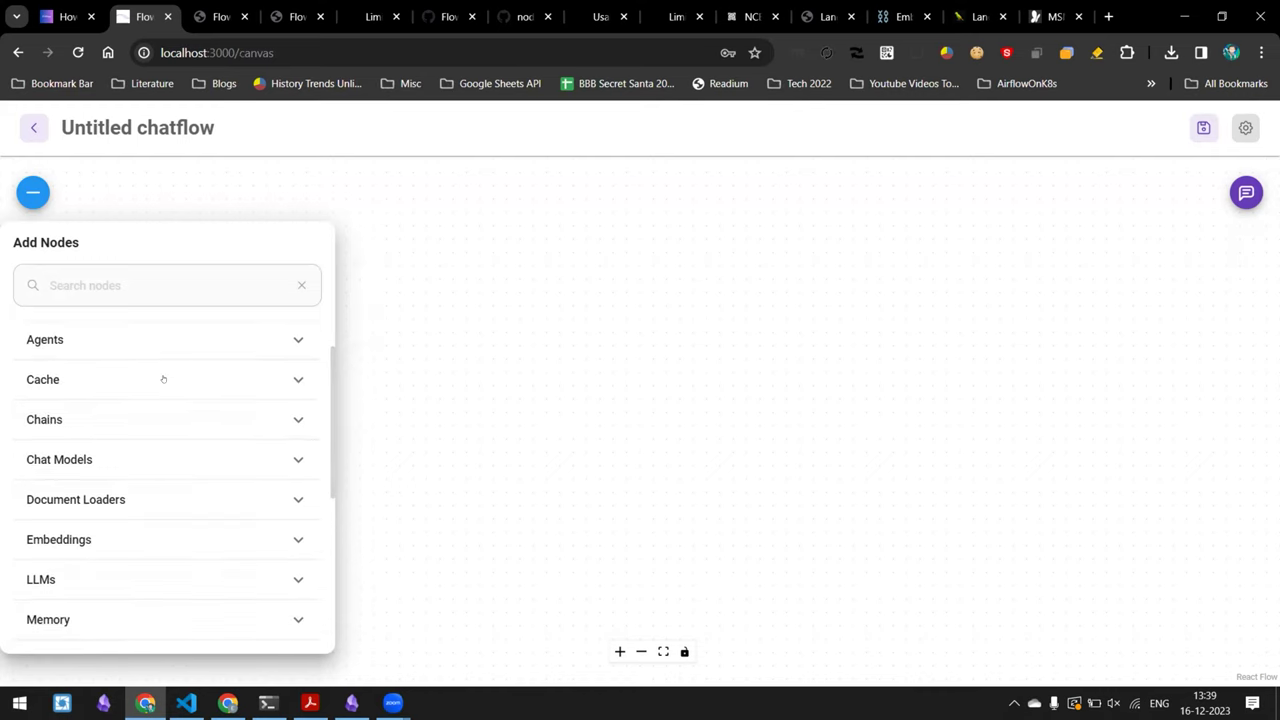
{"action": "scroll", "coordinate": [163, 379], "scroll_direction": "down", "scroll_amount": 2}
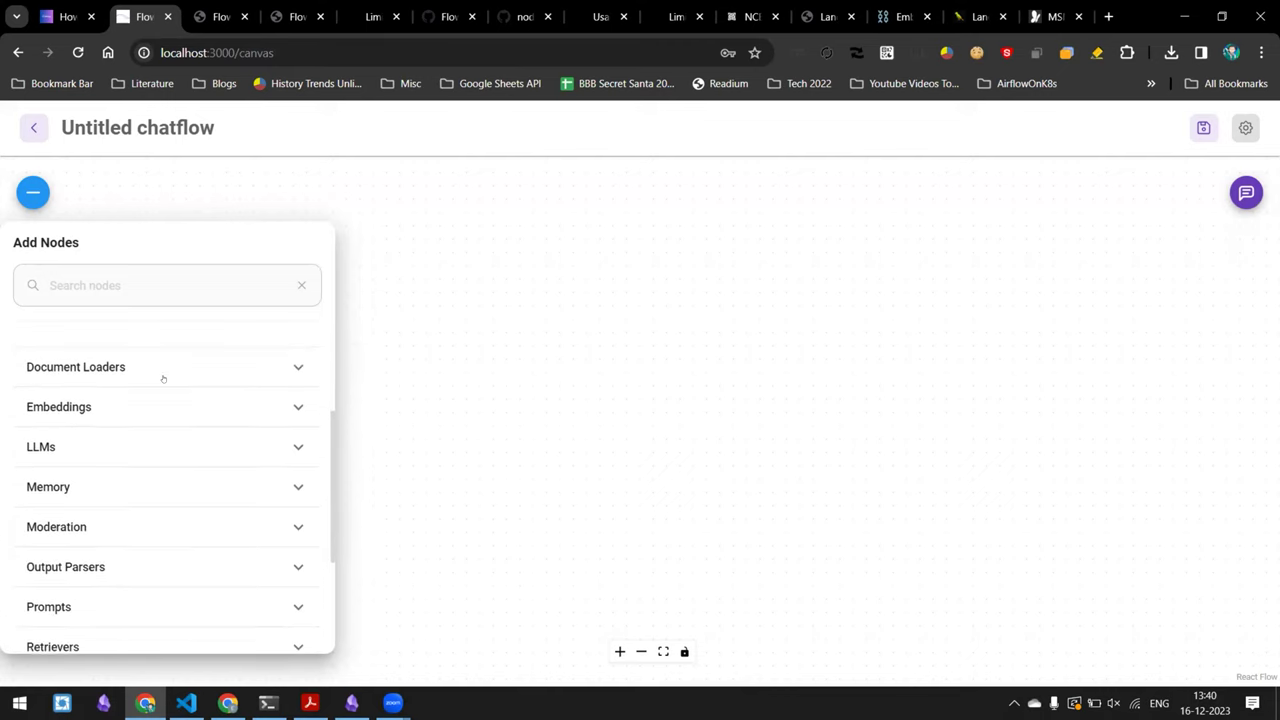
{"action": "scroll", "coordinate": [102, 531], "scroll_direction": "down", "scroll_amount": 2}
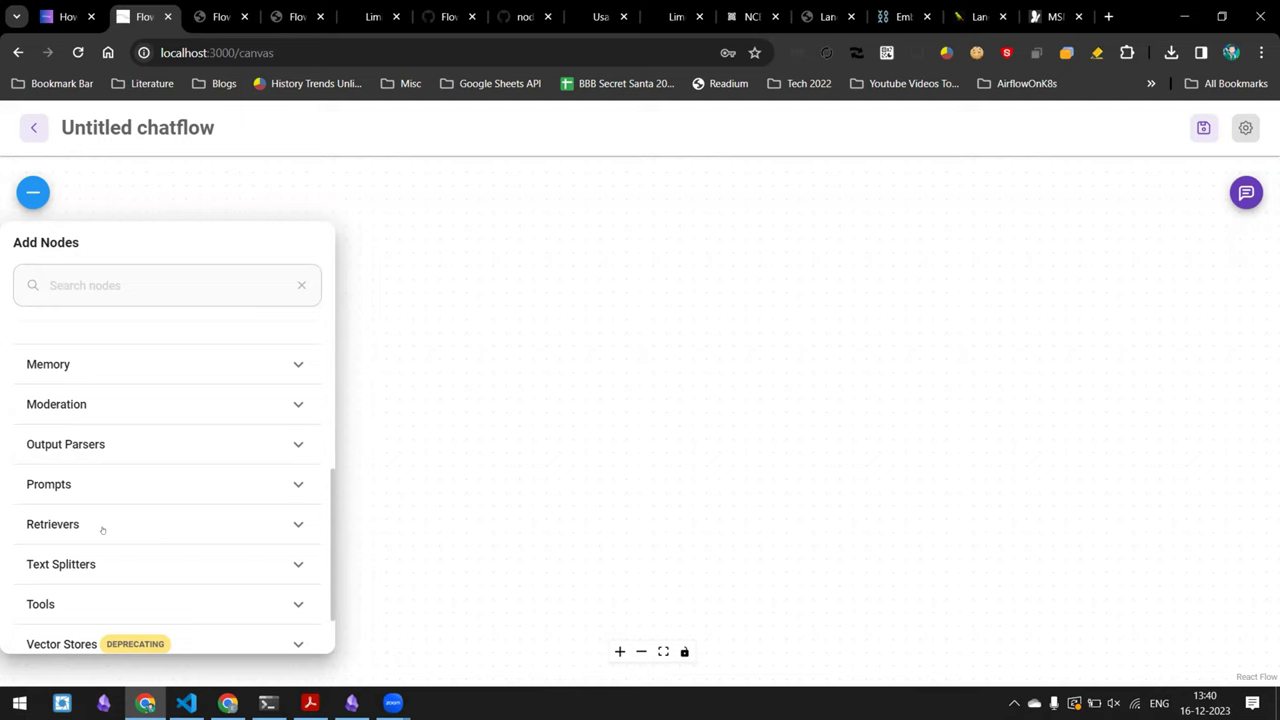
{"action": "scroll", "coordinate": [102, 530], "scroll_direction": "up", "scroll_amount": 5}
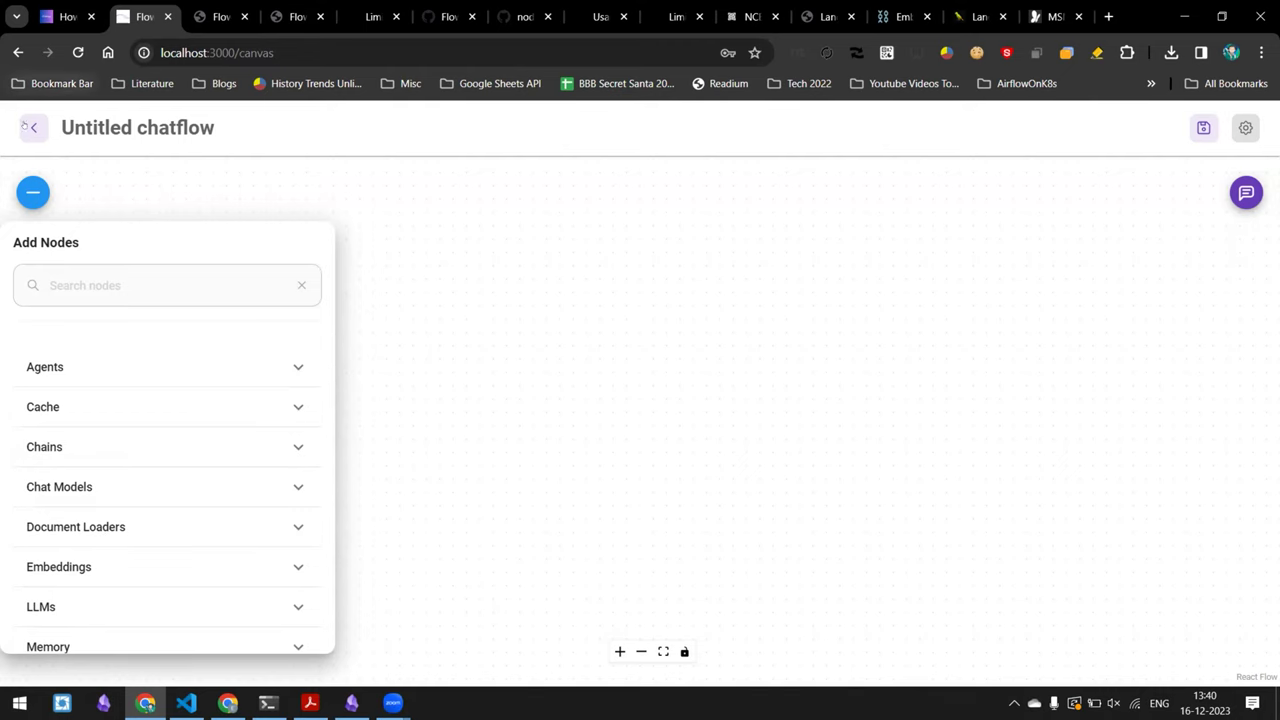
- Reopen the Document Chatbot chatflow and examine the Conversational Retrieval QA Chain node and its incoming connections
{"action": "left_click", "coordinate": [24, 130]}
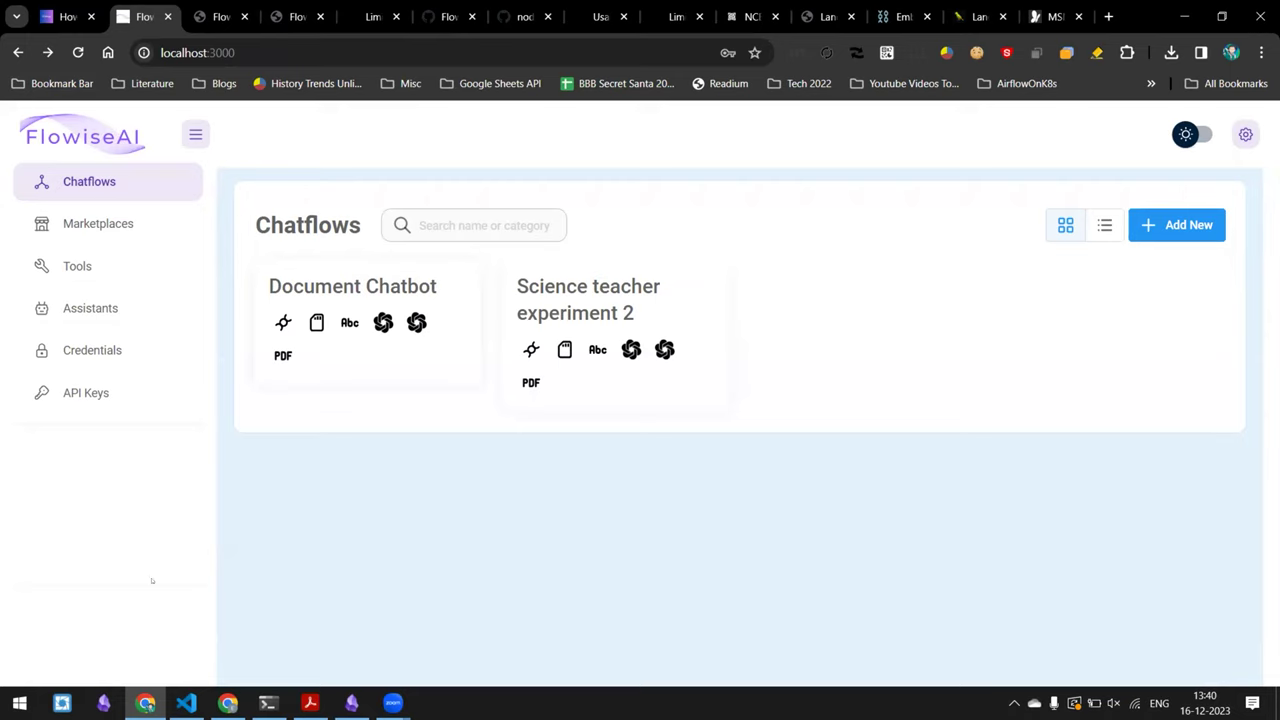
{"action": "left_click", "coordinate": [423, 291]}
{"action": "scroll", "coordinate": [302, 420], "scroll_direction": "up", "scroll_amount": 3}
{"action": "scroll", "coordinate": [707, 465], "scroll_direction": "up", "scroll_amount": 3}
{"action": "scroll", "coordinate": [667, 510], "scroll_direction": "up", "scroll_amount": 5}
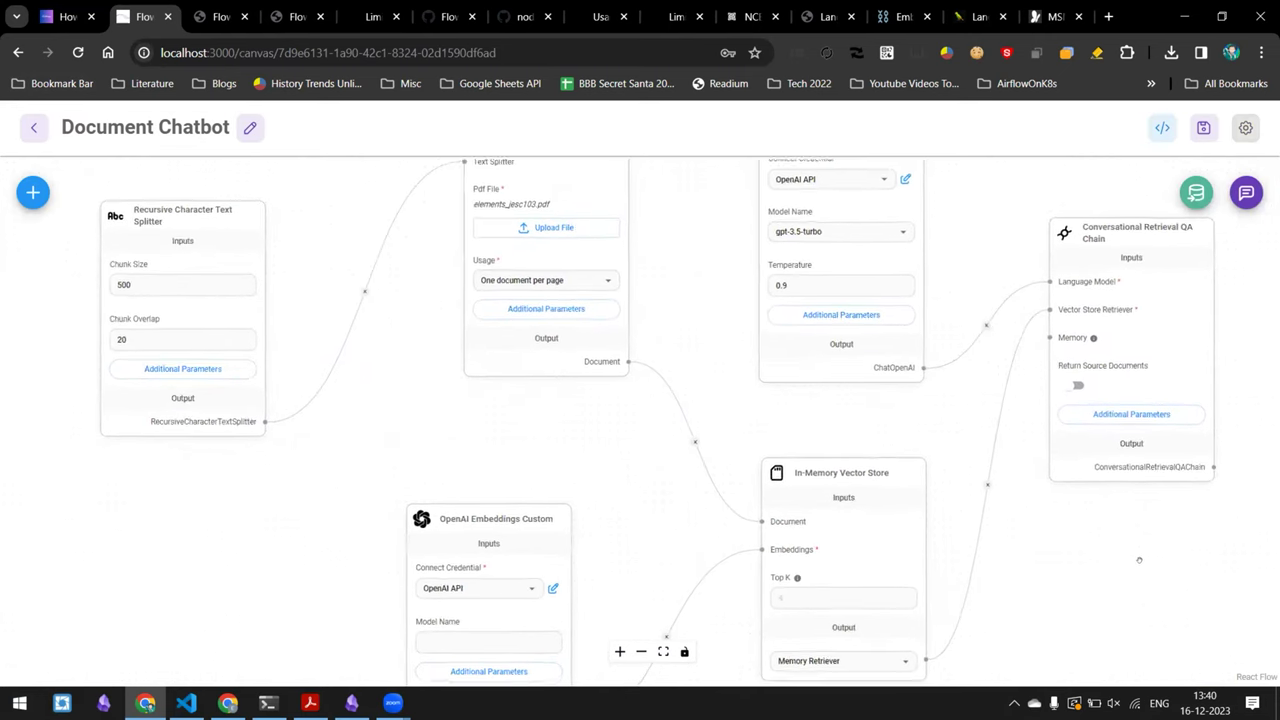
{"action": "left_click_drag", "start_coordinate": [1139, 560], "coordinate": [931, 562]}
{"action": "scroll", "coordinate": [931, 562], "scroll_direction": "up", "scroll_amount": 2}
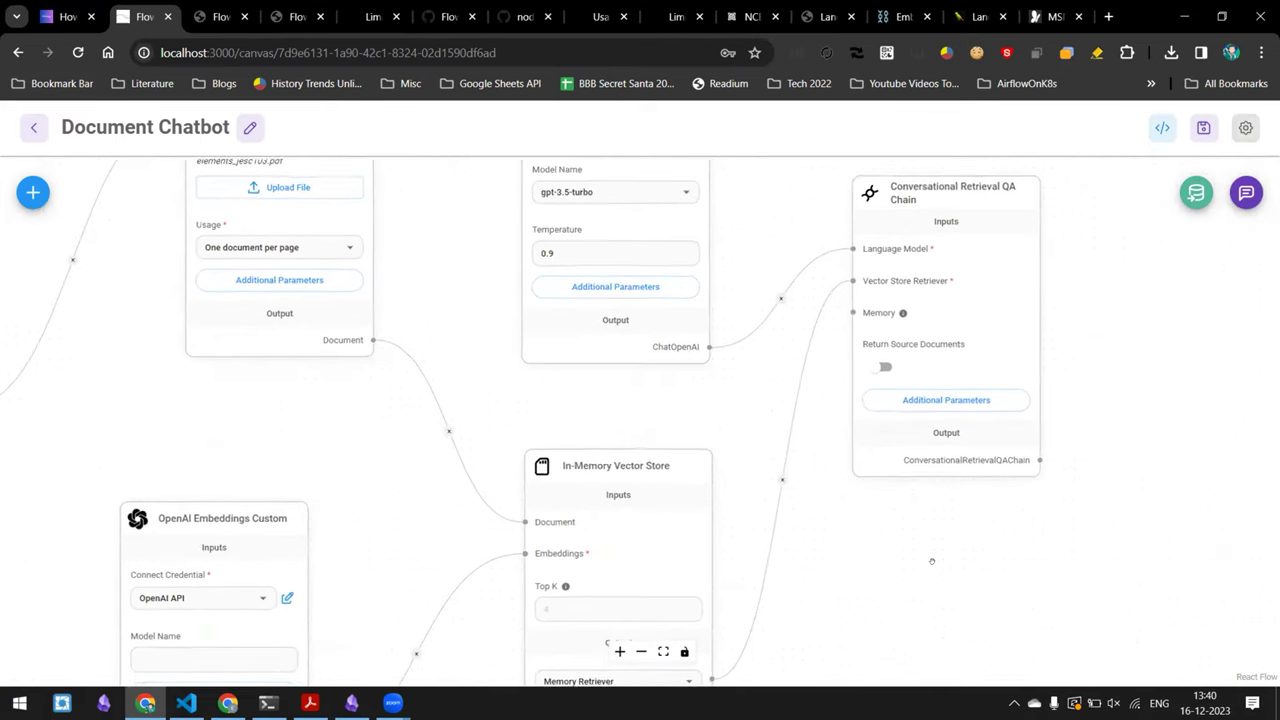
{"action": "scroll", "coordinate": [931, 562], "scroll_direction": "up", "scroll_amount": 1}
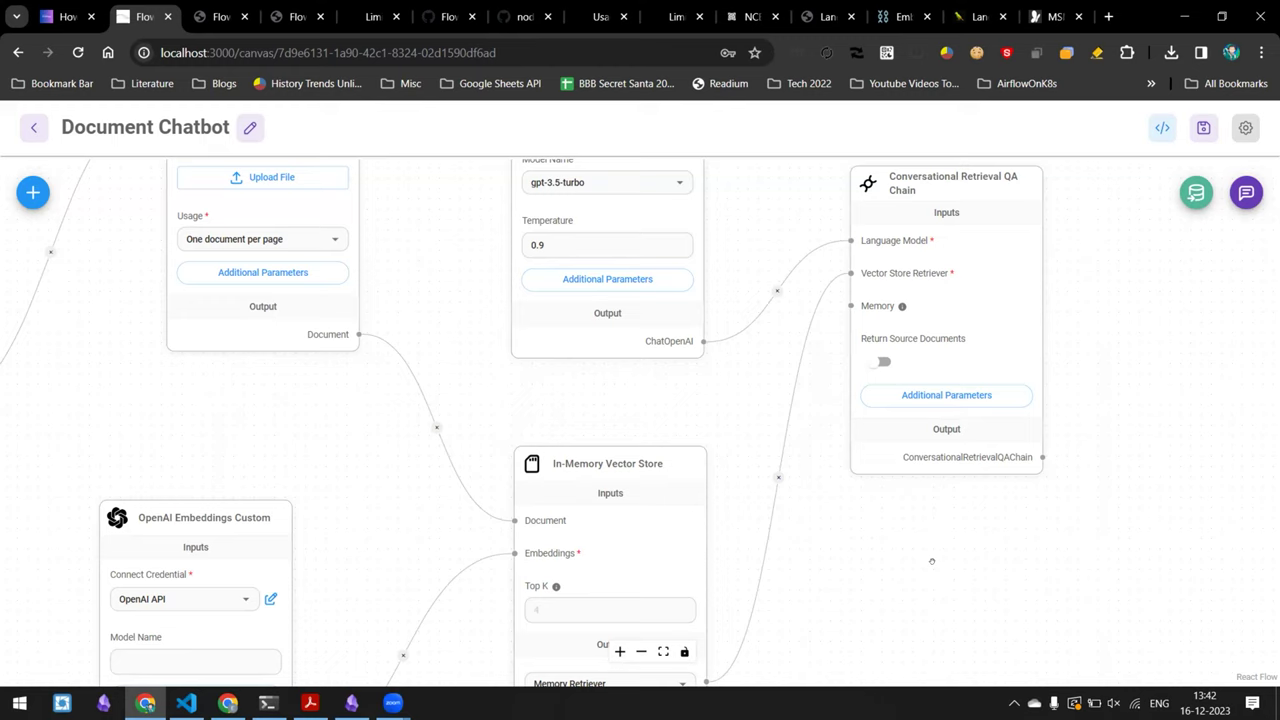
- Examine the Recursive Character Text Splitter, Pdf File and ChatOpenAI nodes and how the whole flow is connected
{"action": "scroll", "coordinate": [432, 499], "scroll_direction": "up", "scroll_amount": 1}
{"action": "scroll", "coordinate": [432, 499], "scroll_direction": "up", "scroll_amount": 2}
{"action": "scroll", "coordinate": [360, 604], "scroll_direction": "down", "scroll_amount": 1}
{"action": "left_click_drag", "start_coordinate": [673, 400], "coordinate": [678, 570]}
{"action": "scroll", "coordinate": [678, 570], "scroll_direction": "left", "scroll_amount": 6}
{"action": "scroll", "coordinate": [678, 570], "scroll_direction": "right", "scroll_amount": 1}
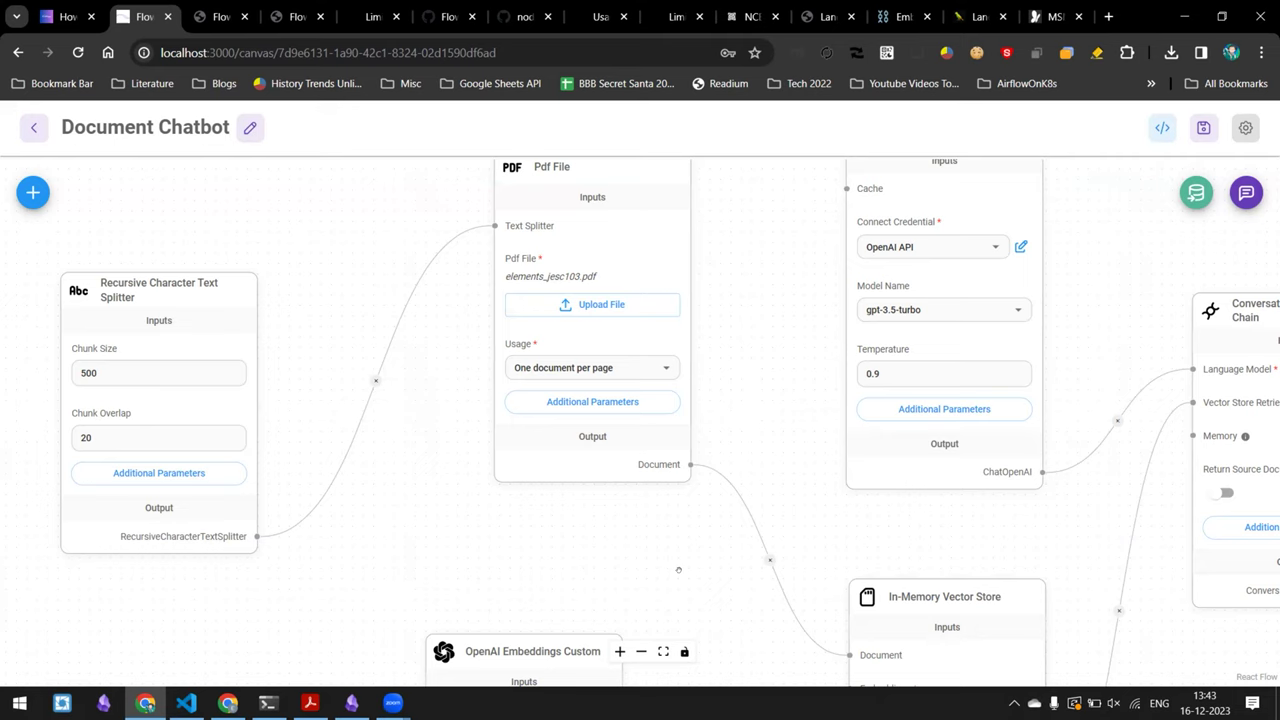
{"action": "scroll", "coordinate": [389, 590], "scroll_direction": "down", "scroll_amount": 2}
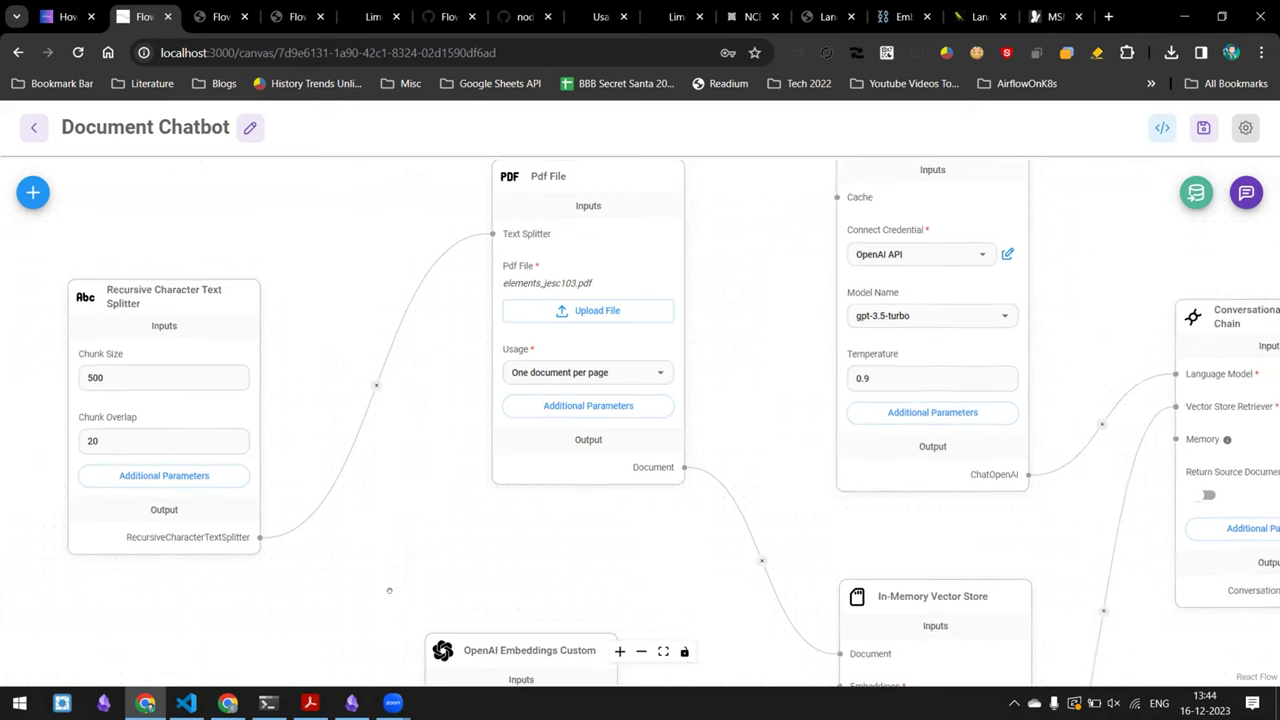
{"action": "scroll", "coordinate": [389, 590], "scroll_direction": "down", "scroll_amount": 3}
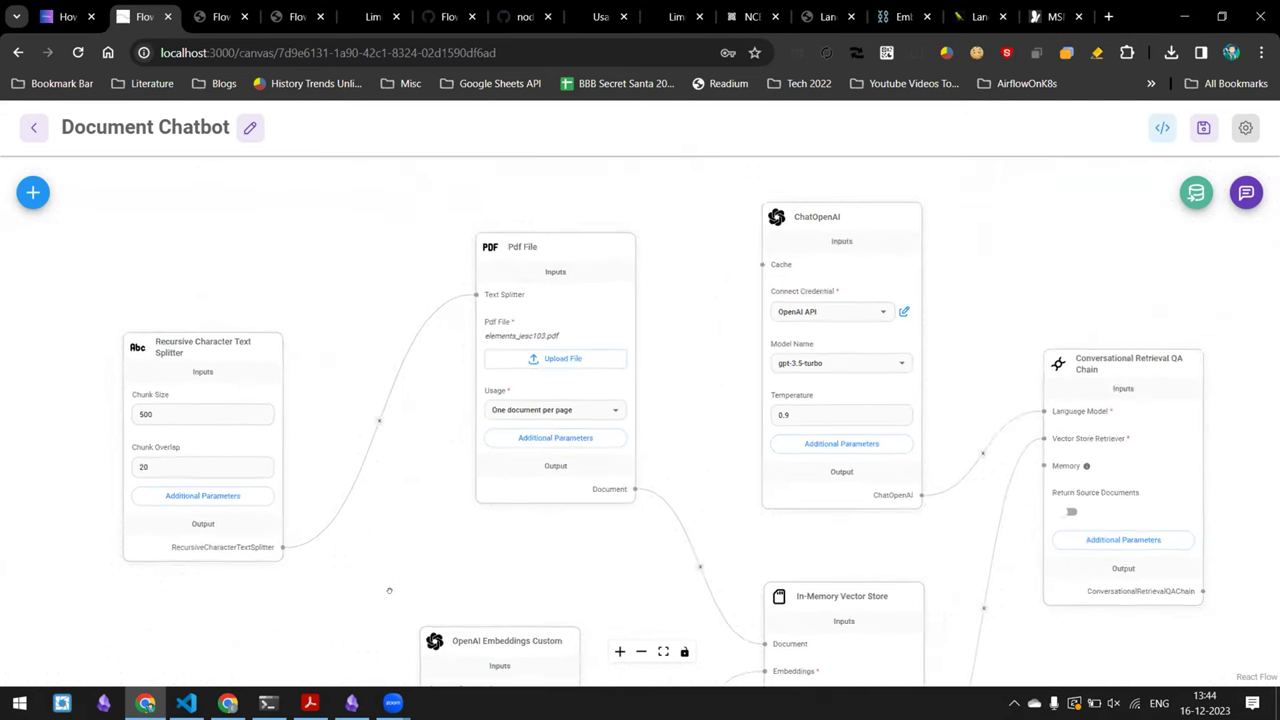
{"action": "scroll", "coordinate": [1082, 252], "scroll_direction": "down", "scroll_amount": 2}
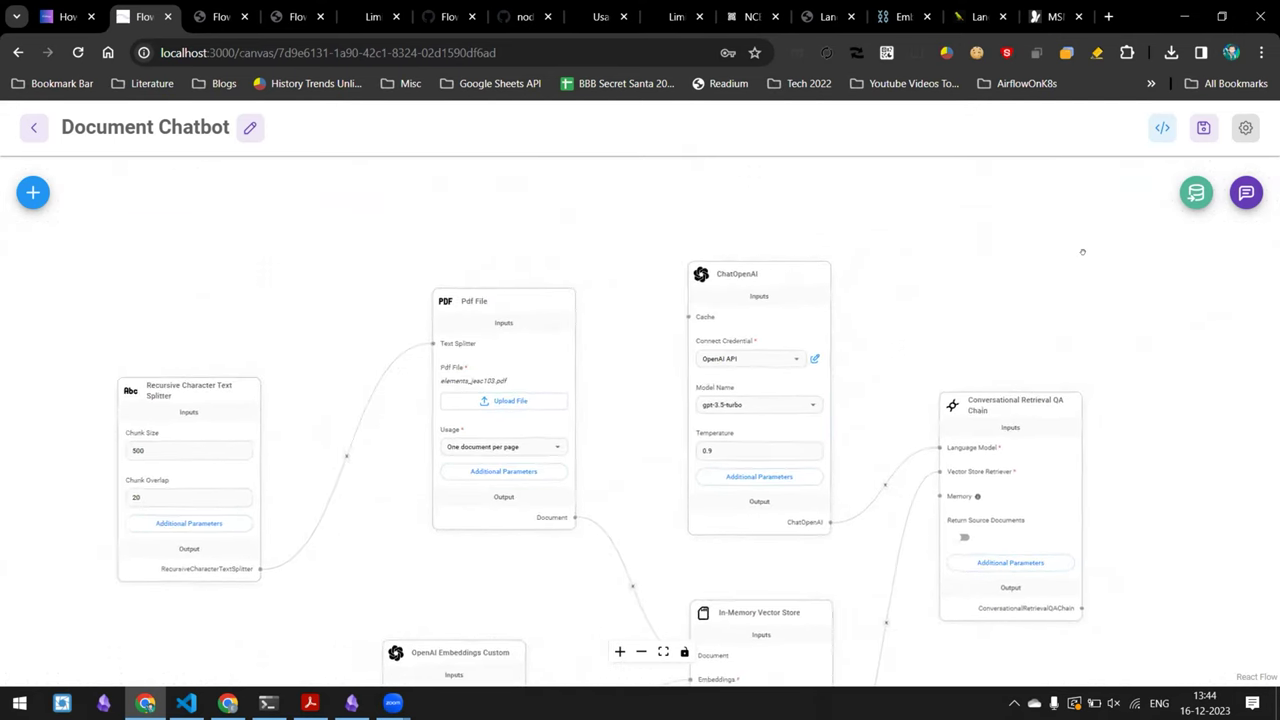
- Upsert the Document Chatbot's vector store and check the request in the Flowise server's terminal log
{"action": "left_click", "coordinate": [1192, 199]}
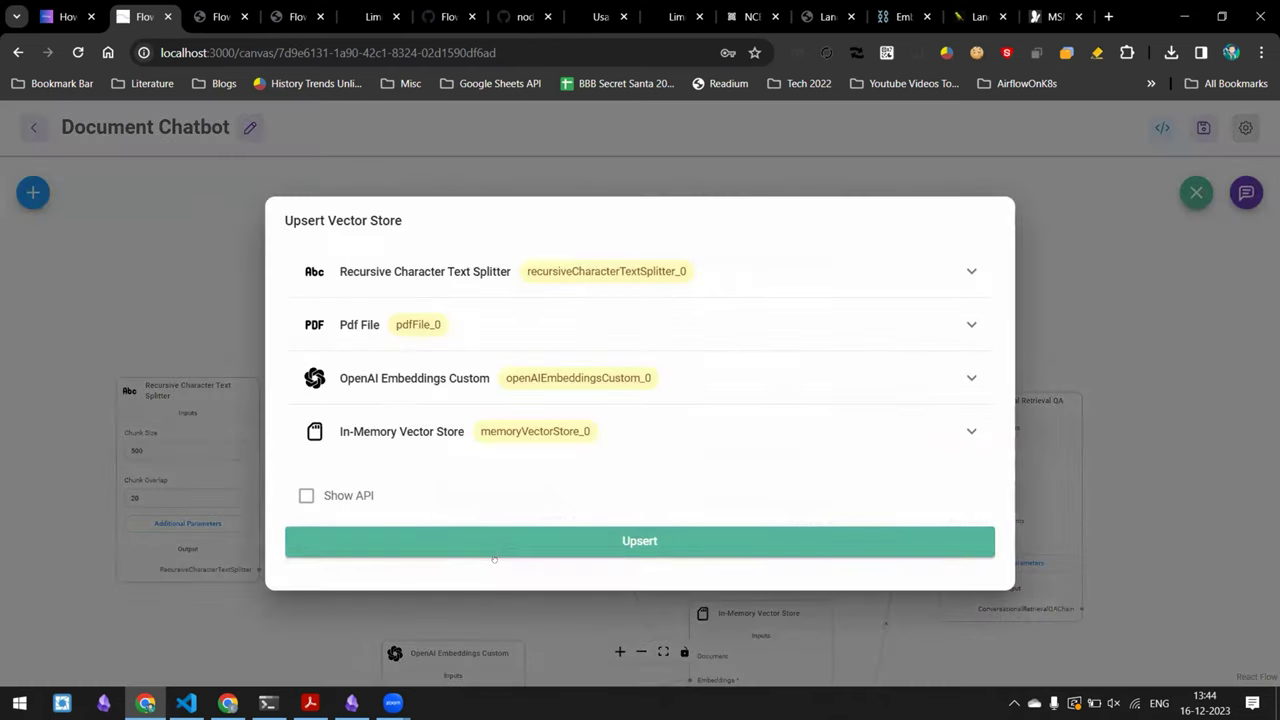
{"action": "left_click", "coordinate": [519, 541]}
{"action": "left_click", "coordinate": [267, 703]}
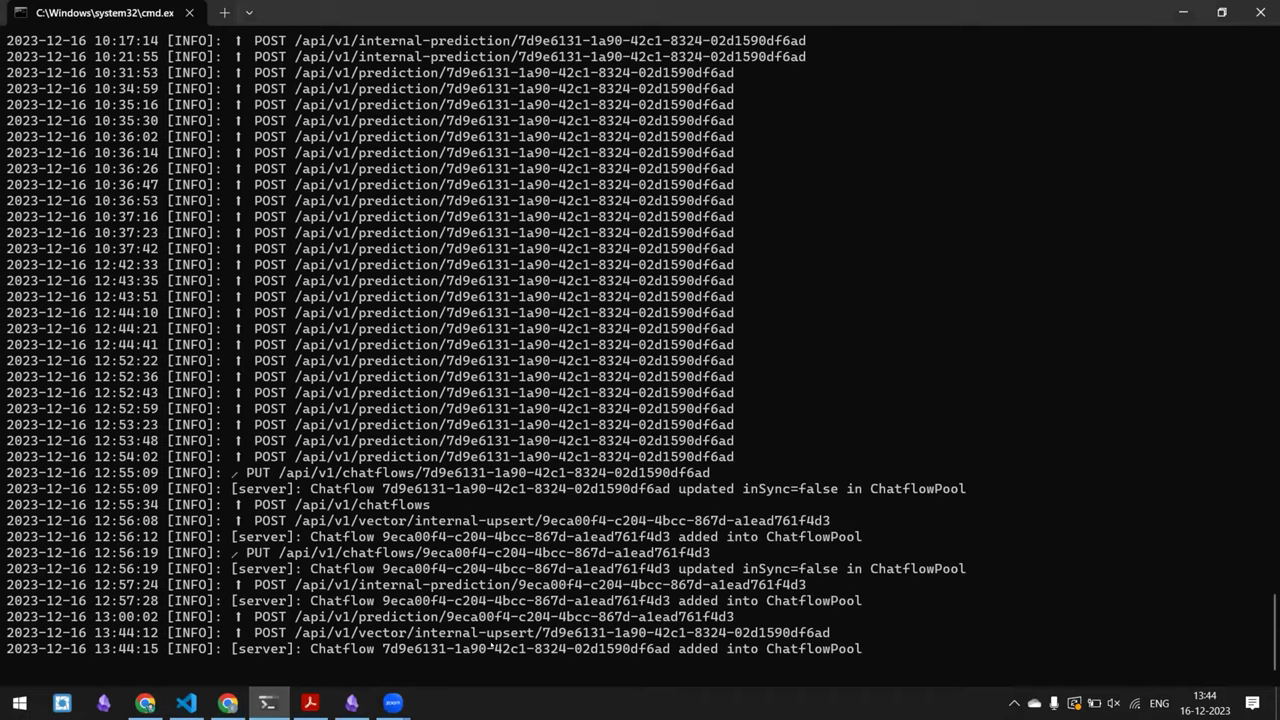
{"action": "key", "text": "alt+Tab"}
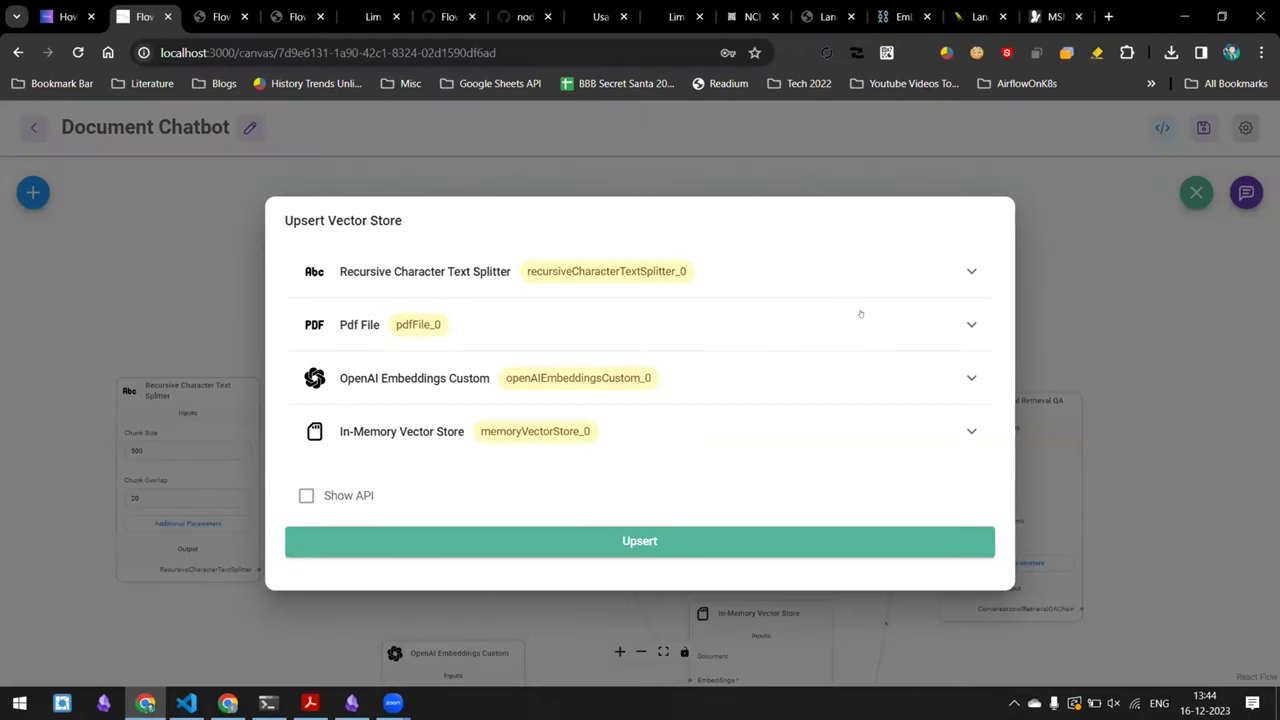
{"action": "left_click", "coordinate": [1111, 338]}
- Clear all chat history of the Document Chatbot
{"action": "scroll", "coordinate": [1168, 250], "scroll_direction": "up", "scroll_amount": 3}
{"action": "scroll", "coordinate": [1168, 250], "scroll_direction": "up", "scroll_amount": 1}
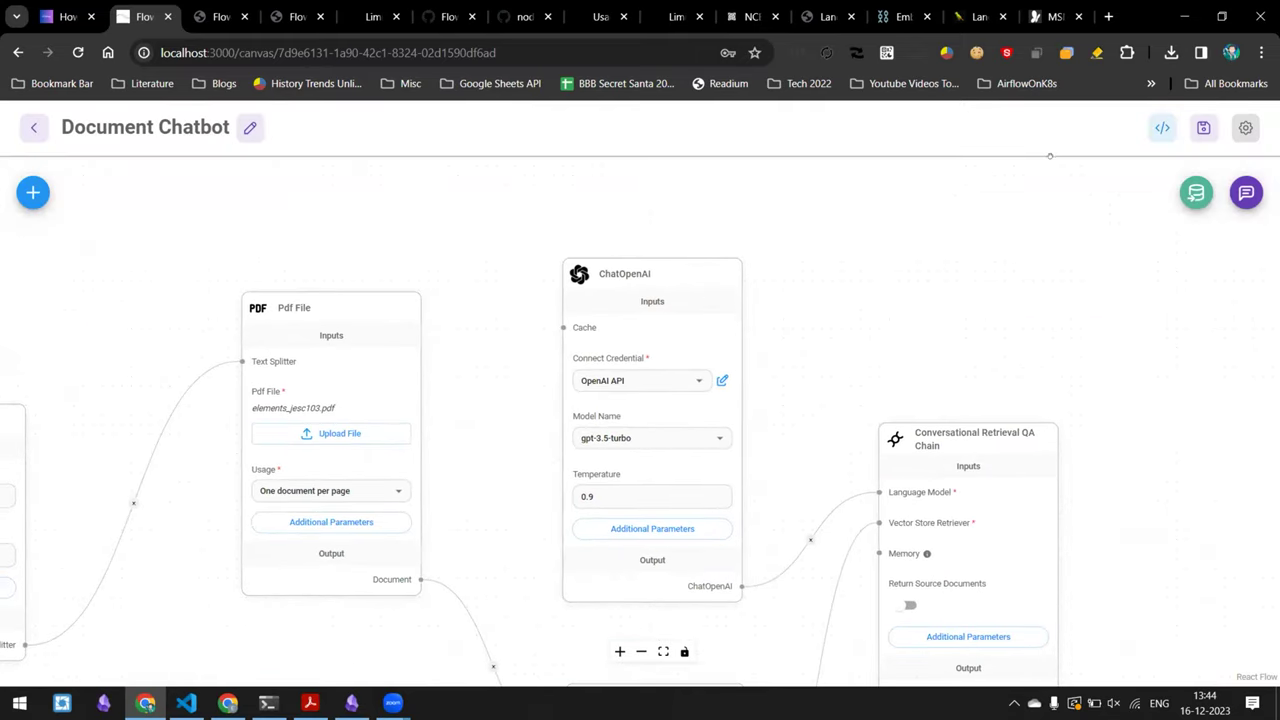
{"action": "scroll", "coordinate": [990, 135], "scroll_direction": "down", "scroll_amount": 2}
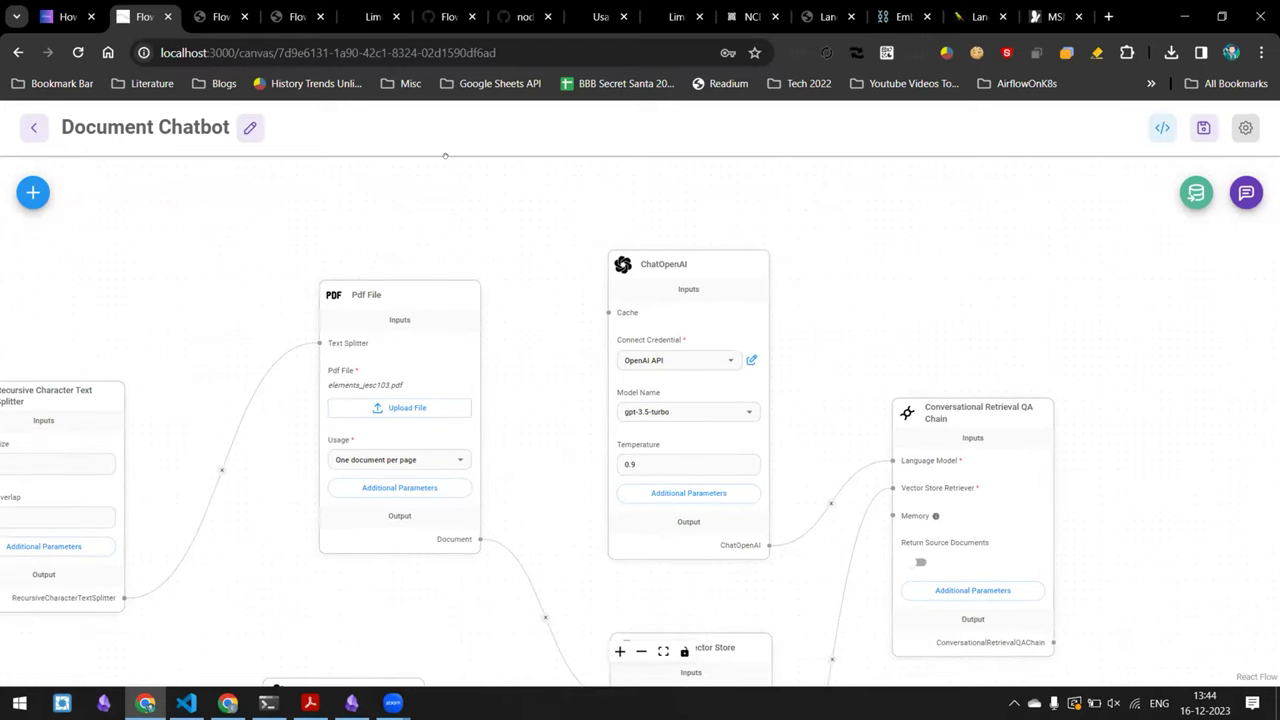
{"action": "scroll", "coordinate": [1050, 307], "scroll_direction": "down", "scroll_amount": 4}
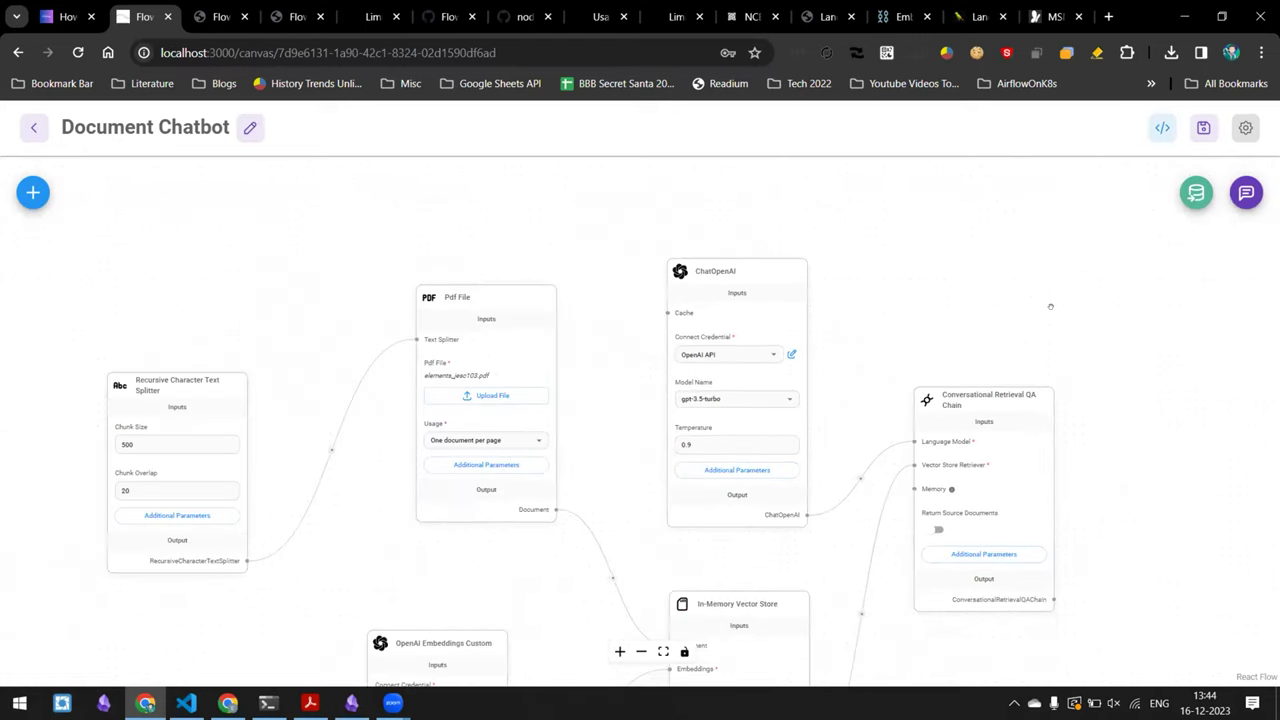
{"action": "left_click_drag", "start_coordinate": [640, 420], "coordinate": [661, 391]}
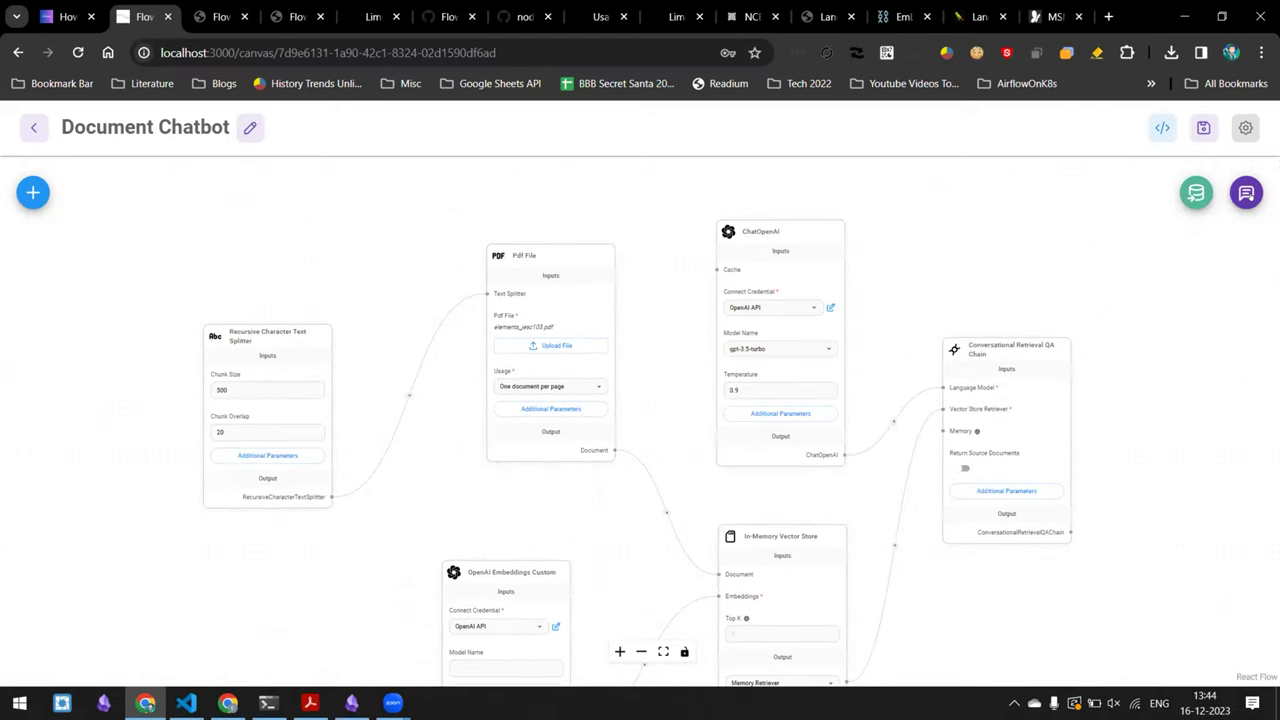
{"action": "left_click", "coordinate": [1246, 192]}
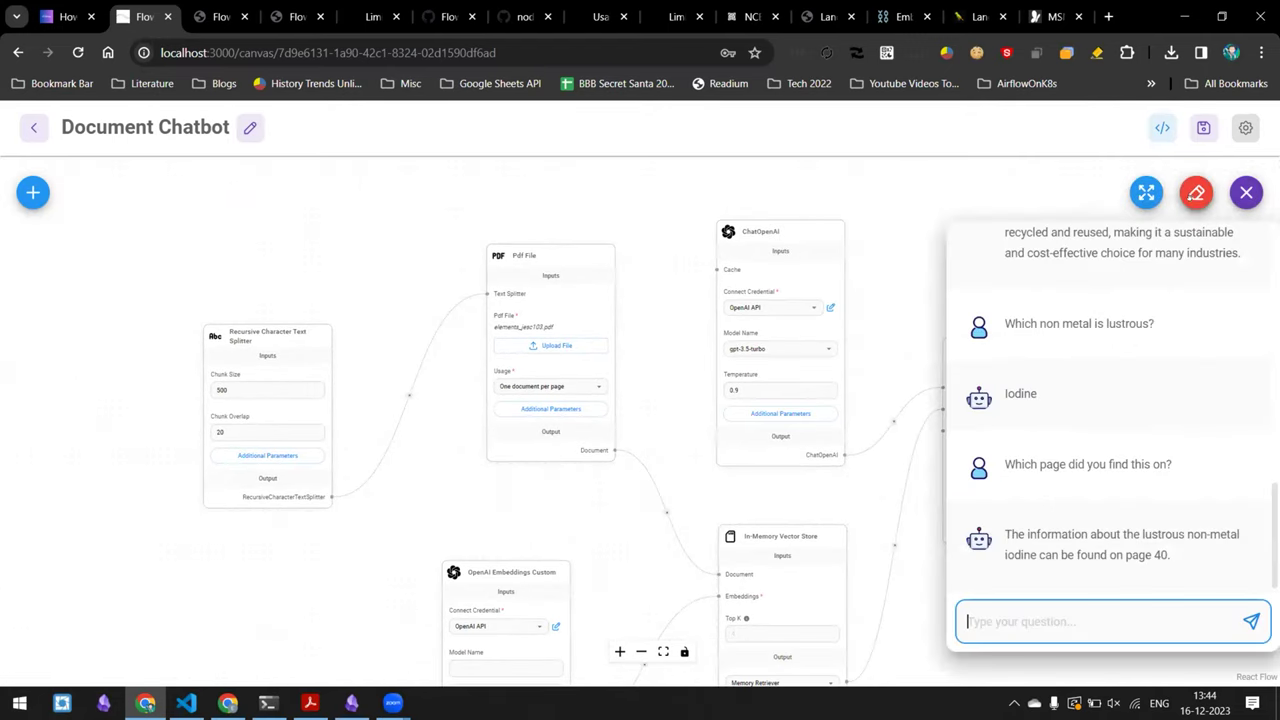
{"action": "left_click", "coordinate": [1196, 192]}
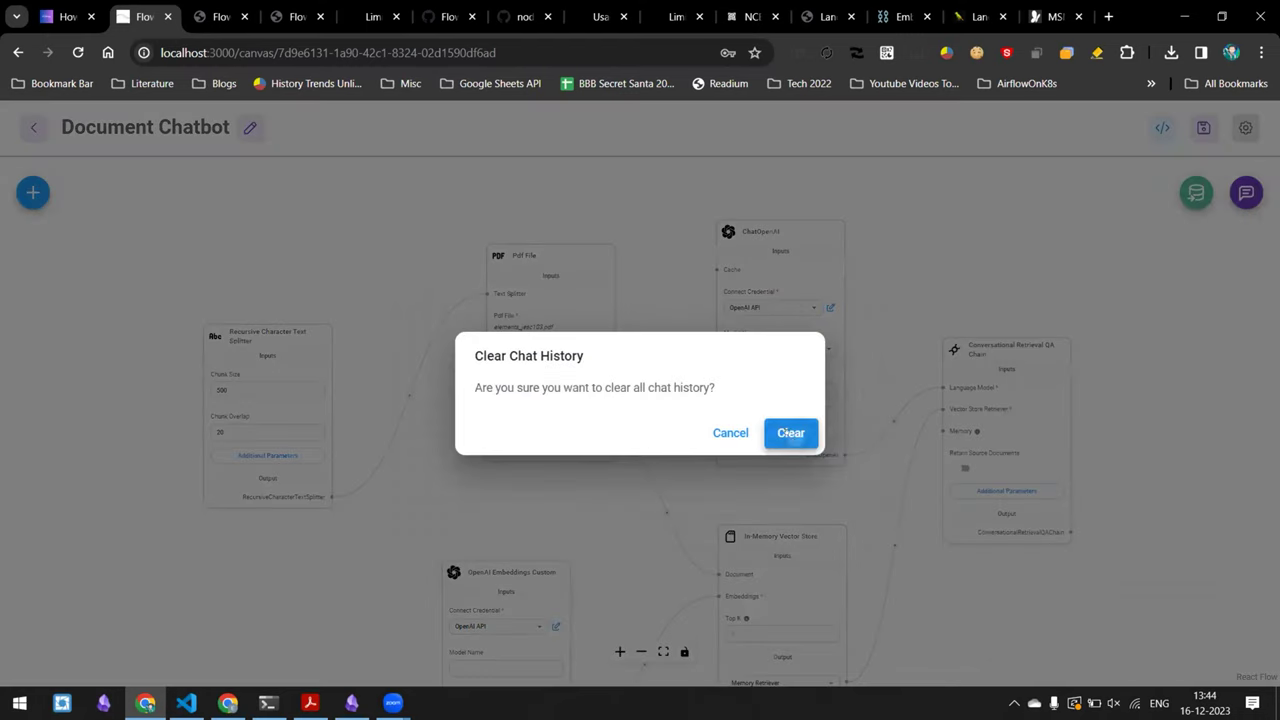
{"action": "left_click", "coordinate": [789, 432]}
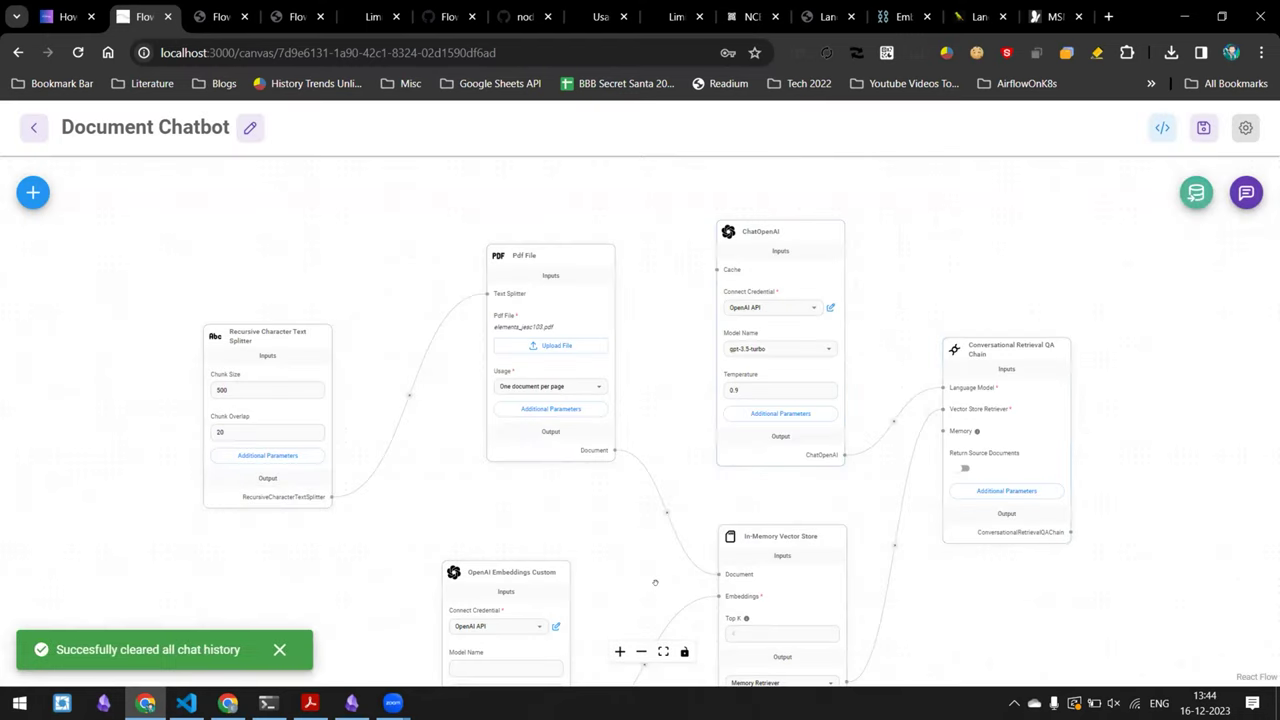
- Switch to elements_jesc103.pdf in Acrobat and look back through its earlier pages
{"action": "left_click", "coordinate": [310, 703]}
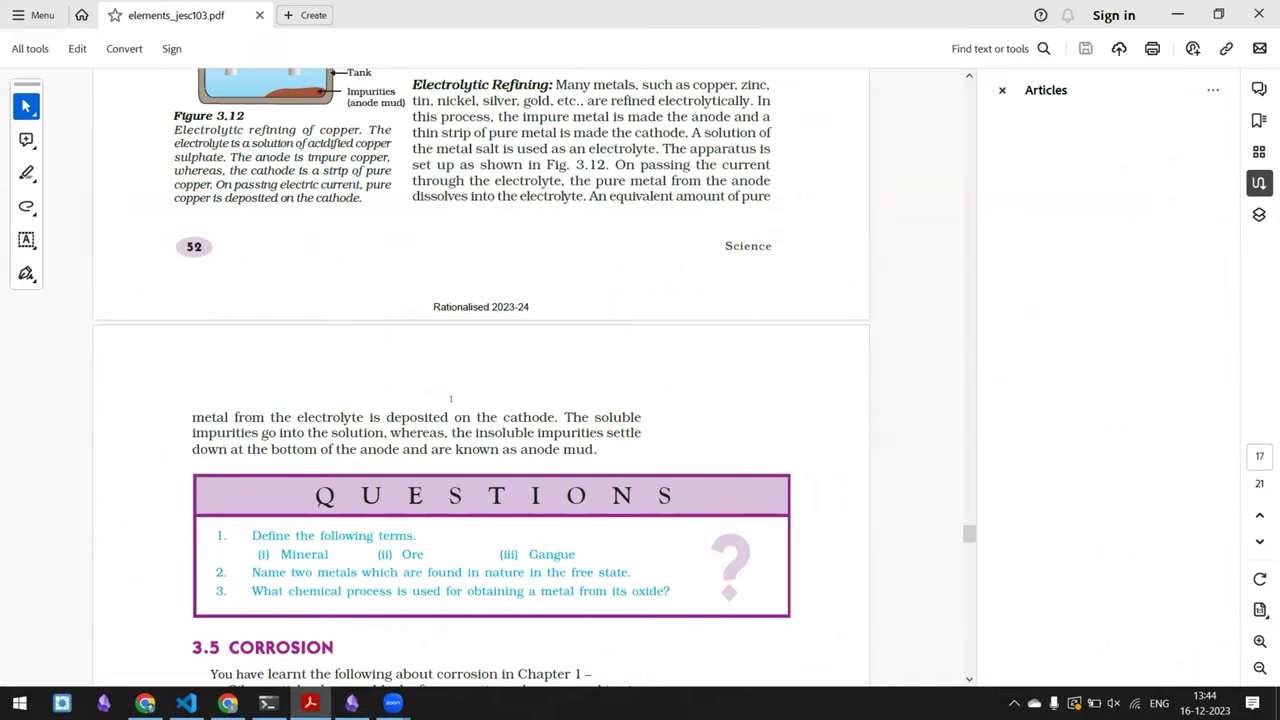
{"action": "scroll", "coordinate": [450, 398], "scroll_direction": "up", "scroll_amount": 20}
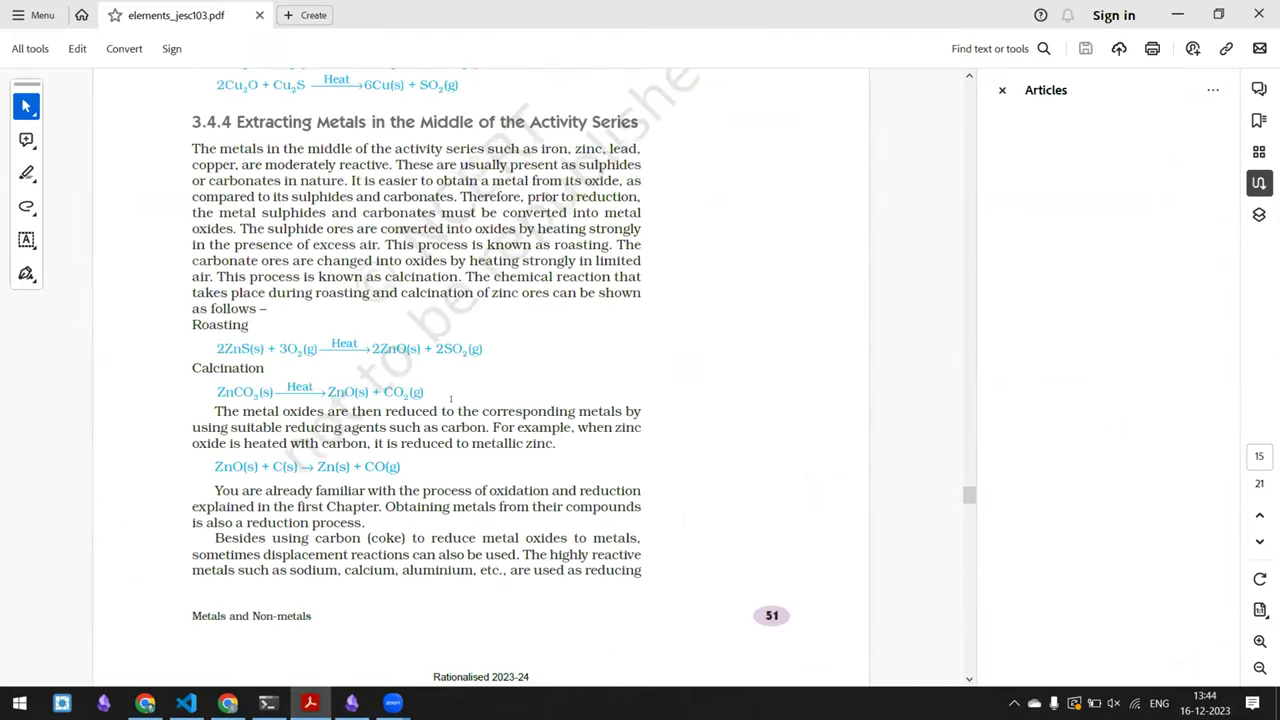